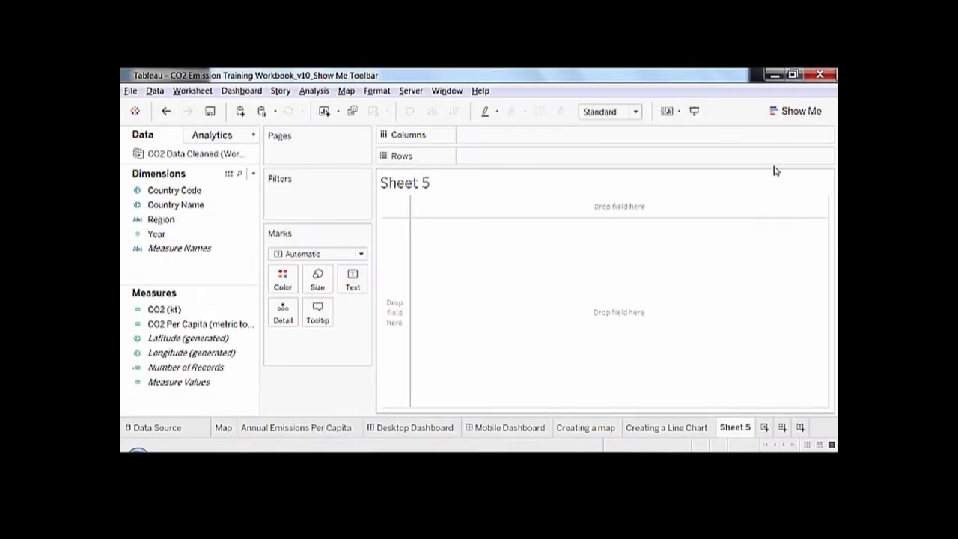
{"action": "left_click", "coordinate": [800, 119]}
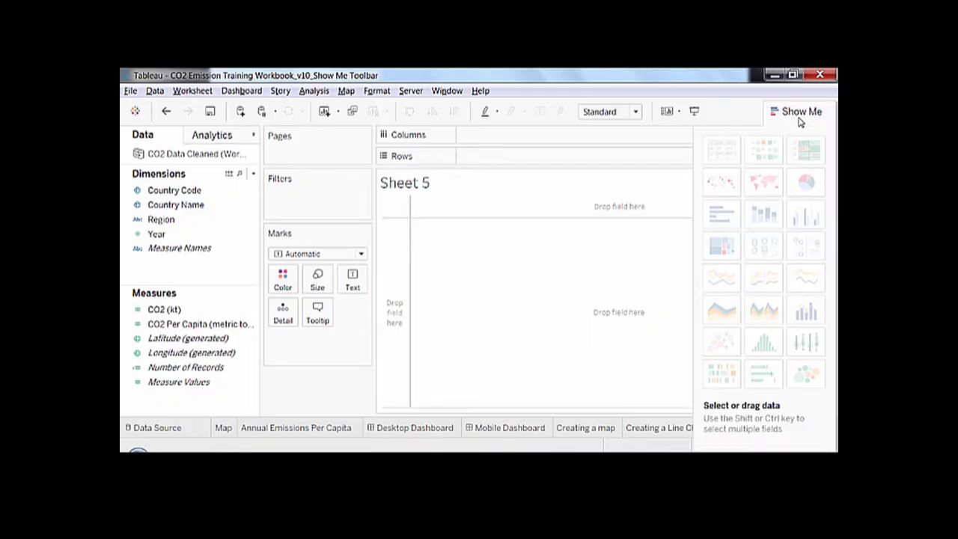
{"action": "left_click", "coordinate": [799, 113]}
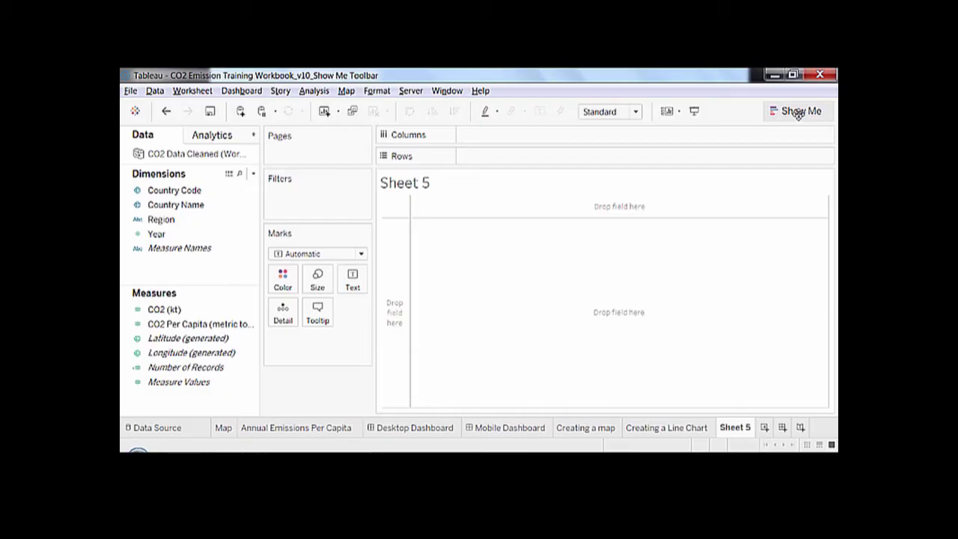
{"action": "left_click", "coordinate": [799, 113]}
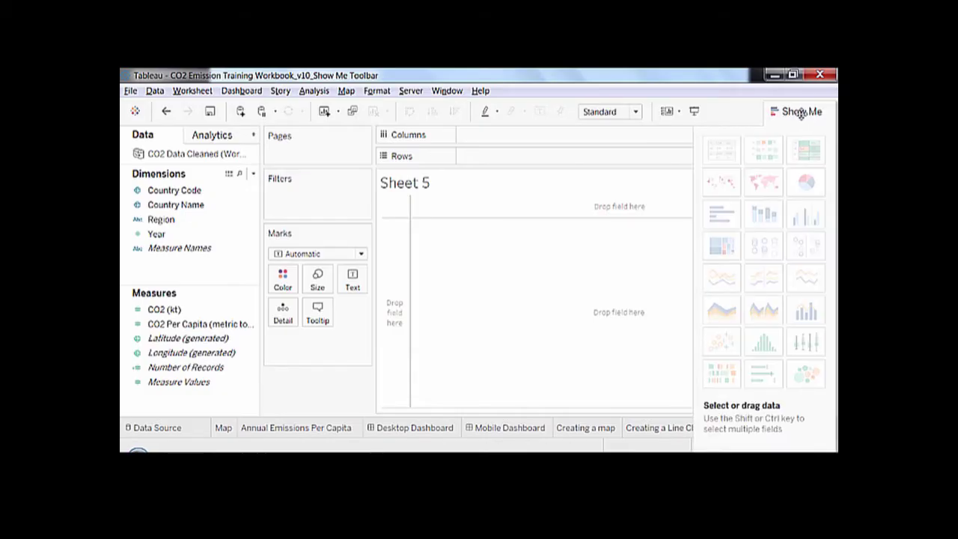
{"action": "left_click_drag", "start_coordinate": [798, 112], "coordinate": [599, 179]}
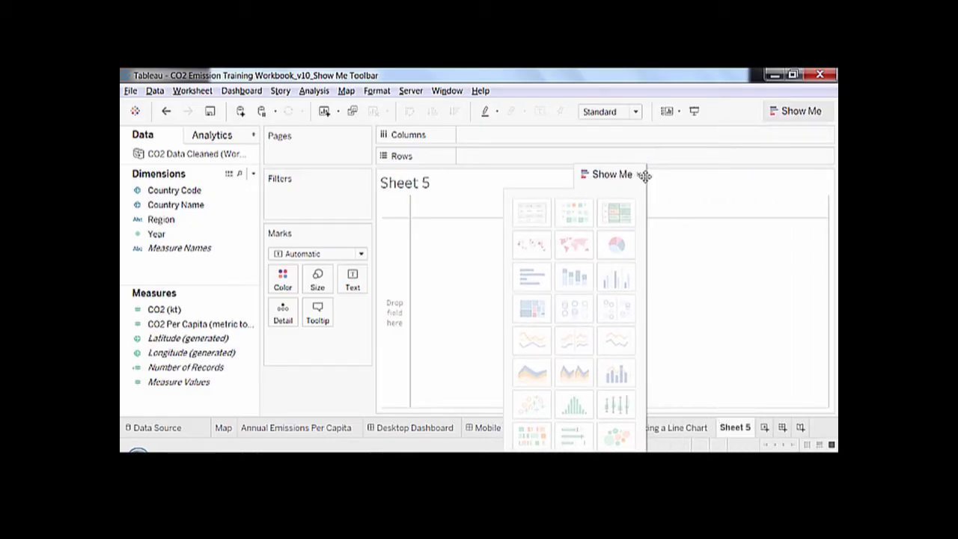
{"action": "left_click", "coordinate": [639, 175]}
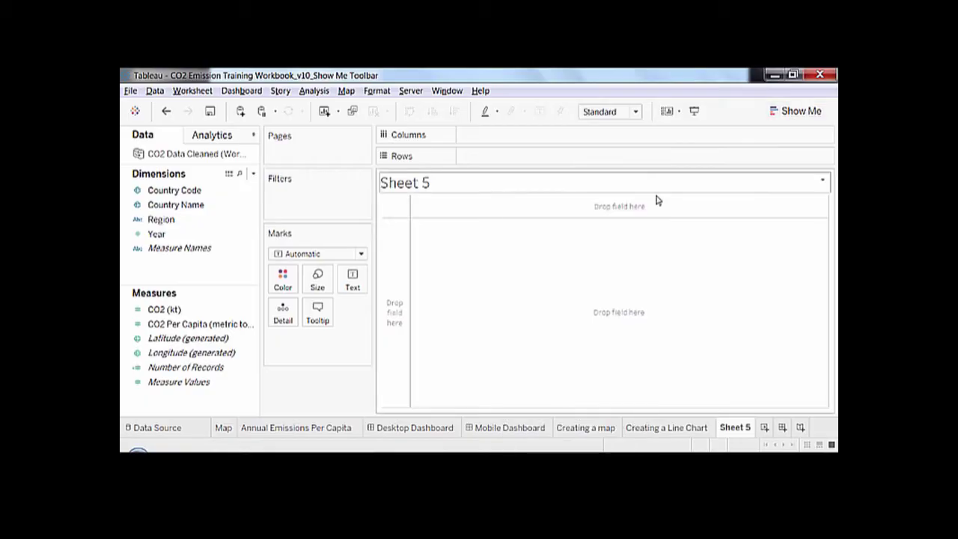
{"action": "left_click", "coordinate": [793, 116]}
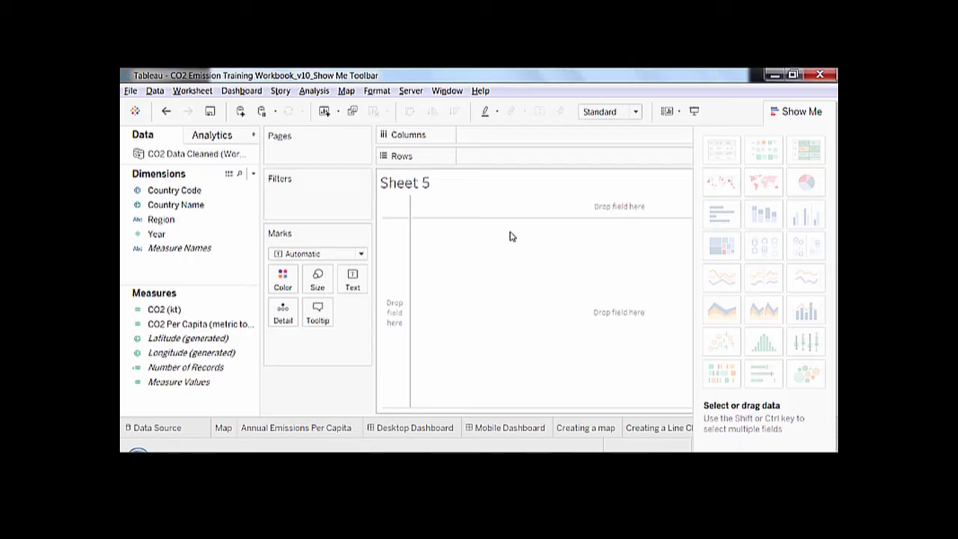
Multi-select the Country Name and CO2 (kt) fields in the Data pane
{"action": "left_click", "coordinate": [187, 205]}
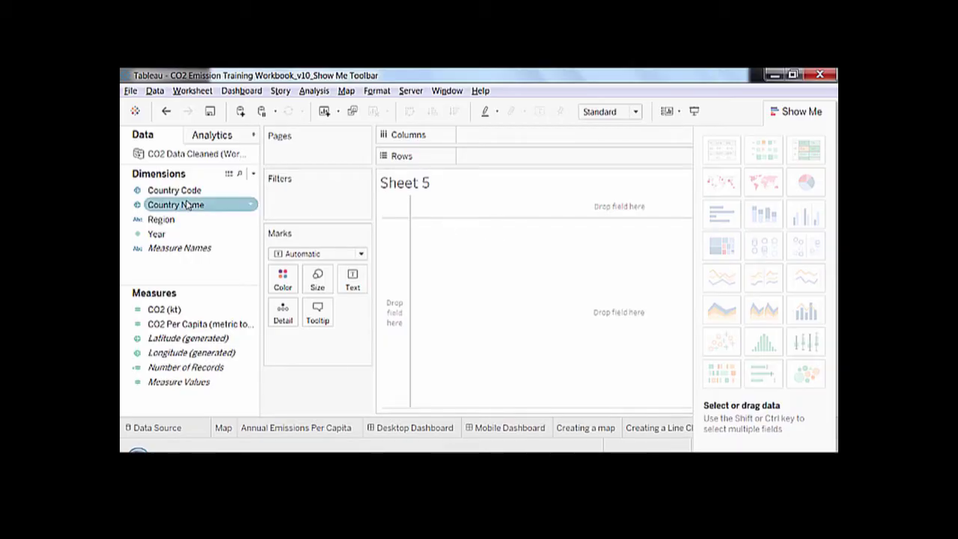
{"action": "left_click", "coordinate": [176, 313], "text": "ctrl"}
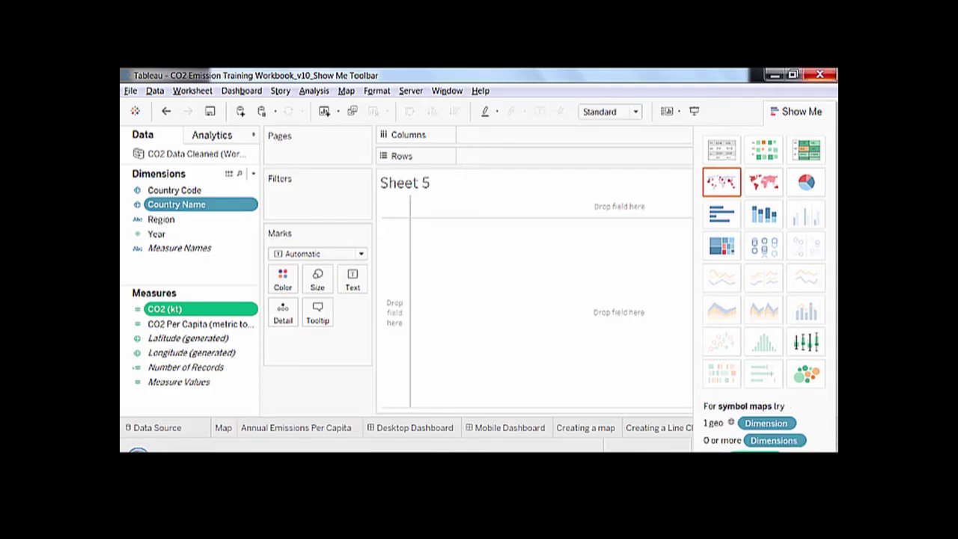
Build a symbol map of CO2 (kt) by country and enlarge its bubbles with the Size slider
{"action": "left_click", "coordinate": [730, 189]}
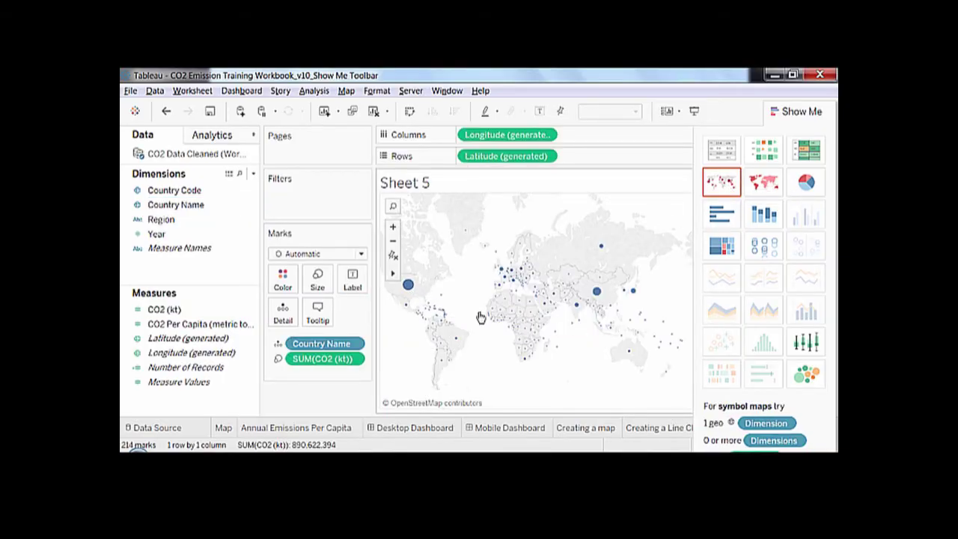
{"action": "mouse_move", "coordinate": [598, 303]}
{"action": "left_click", "coordinate": [318, 278]}
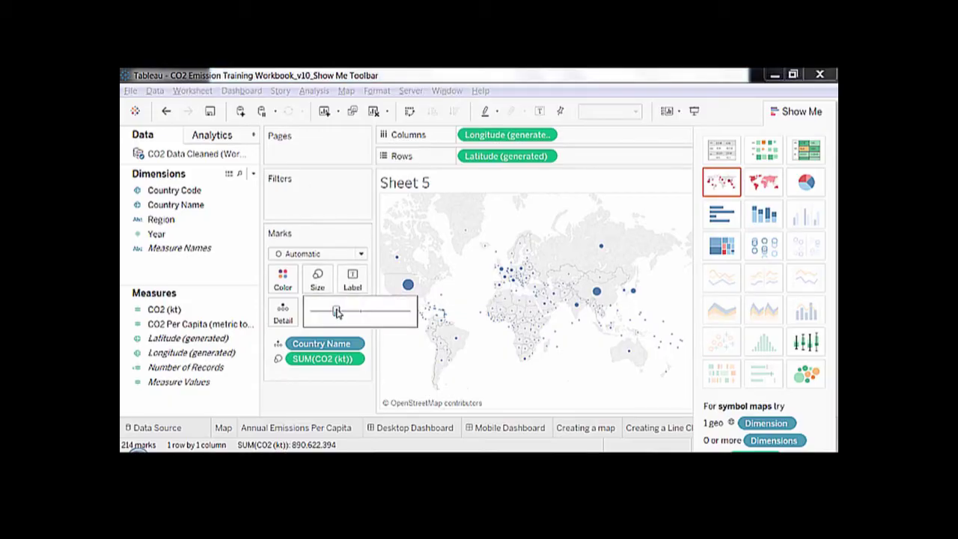
{"action": "left_click_drag", "start_coordinate": [337, 311], "coordinate": [364, 311]}
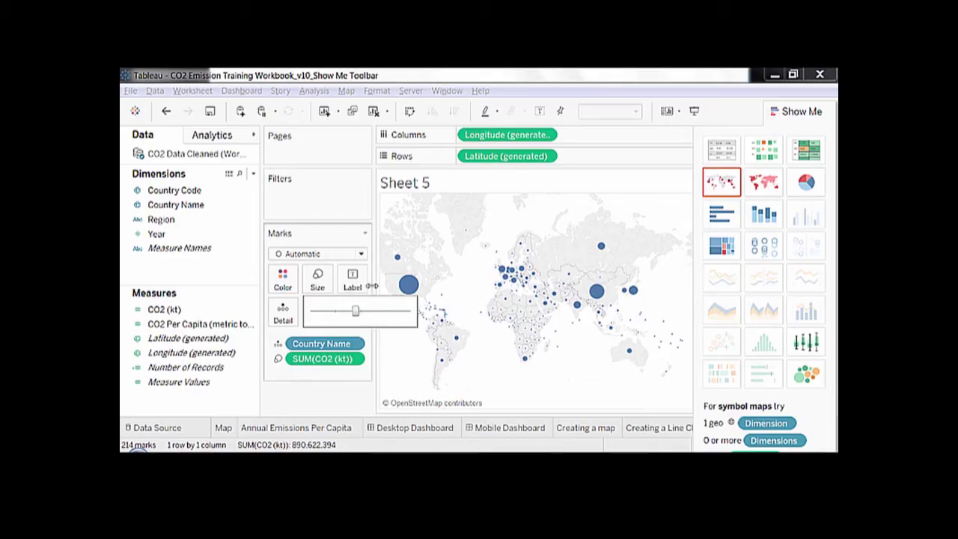
{"action": "left_click", "coordinate": [322, 396]}
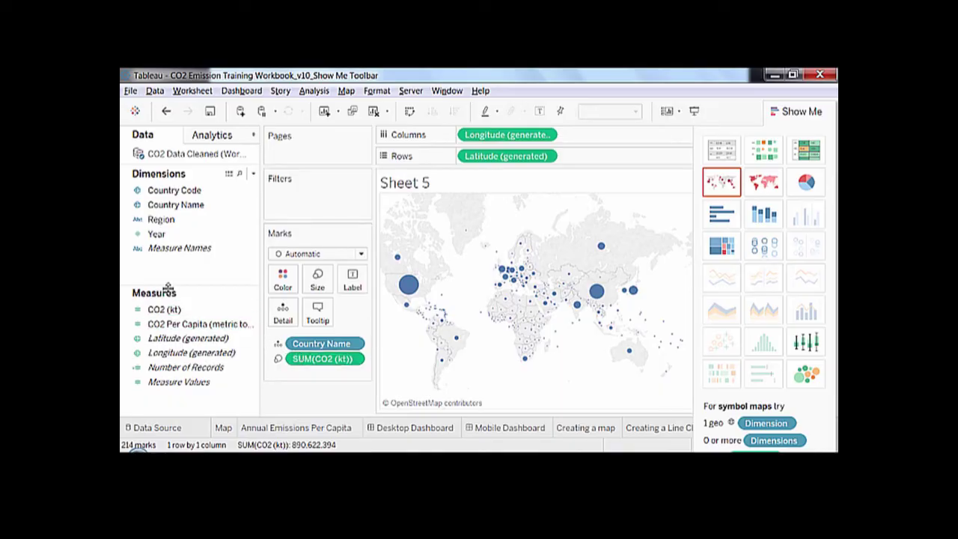
Colour the bubbles by CO2 (kt) using the Red palette at reduced transparency
{"action": "left_click_drag", "start_coordinate": [168, 313], "coordinate": [284, 287]}
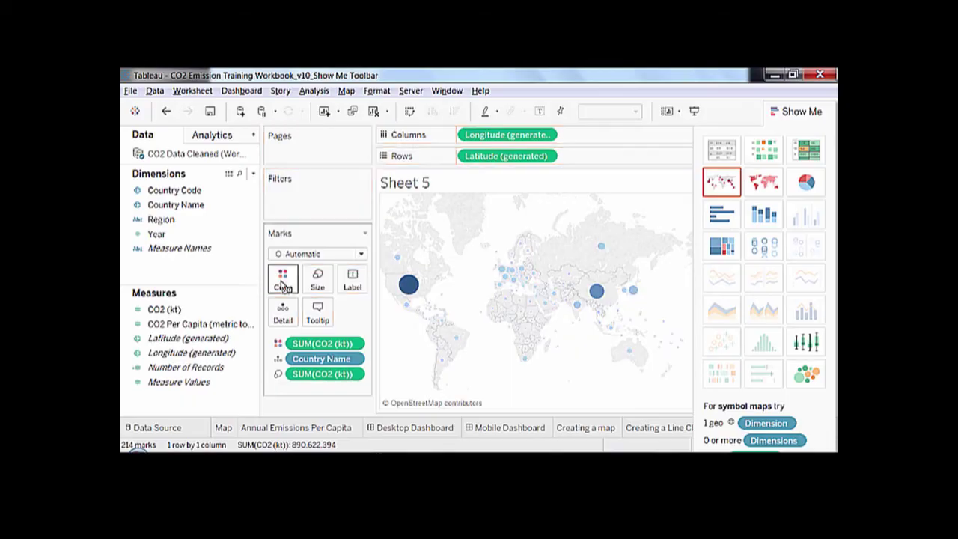
{"action": "left_click", "coordinate": [284, 287]}
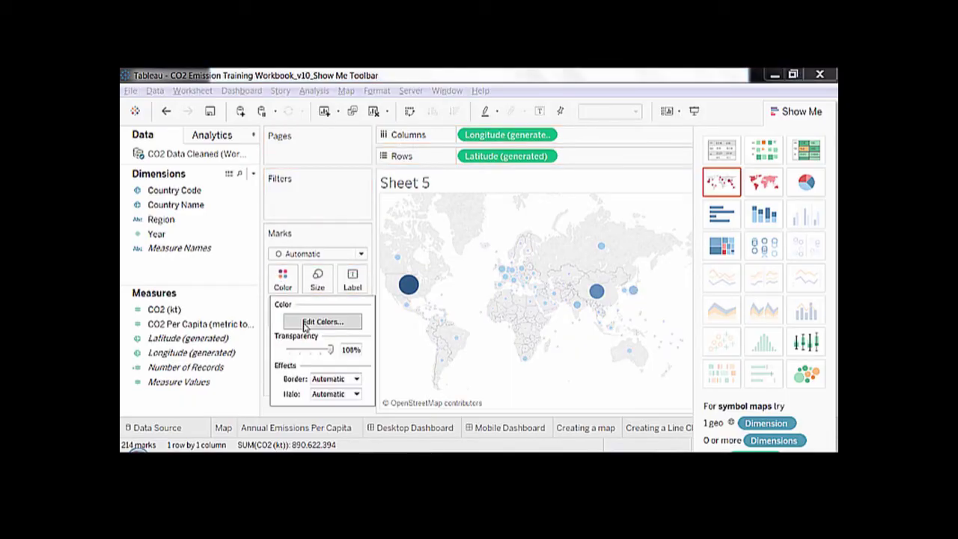
{"action": "left_click_drag", "start_coordinate": [329, 352], "coordinate": [320, 350]}
{"action": "left_click", "coordinate": [320, 320]}
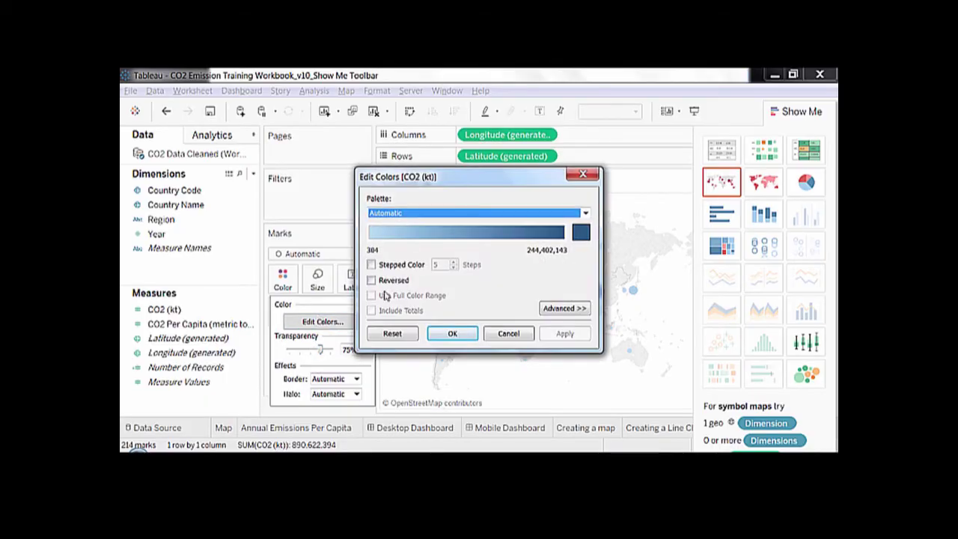
{"action": "left_click", "coordinate": [411, 214]}
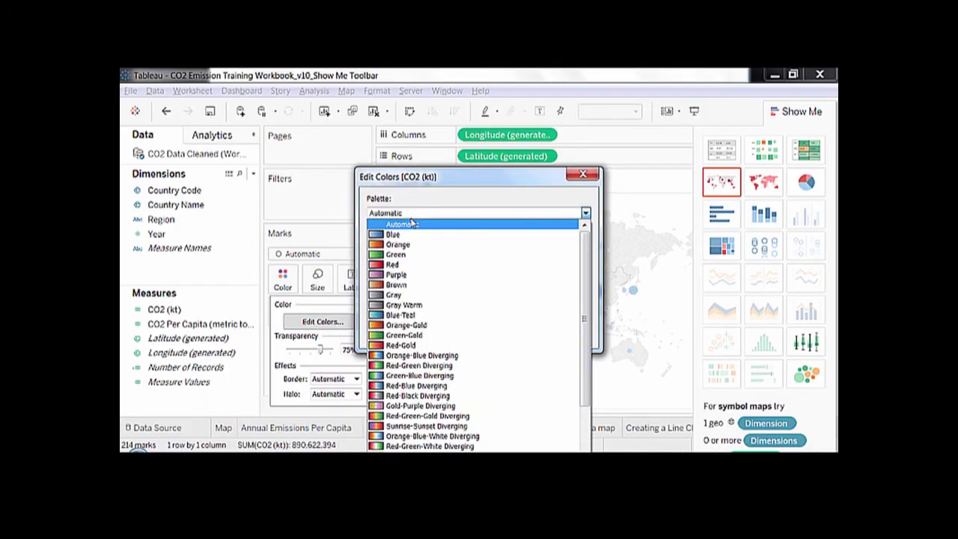
{"action": "left_click", "coordinate": [413, 265]}
{"action": "left_click", "coordinate": [452, 333]}
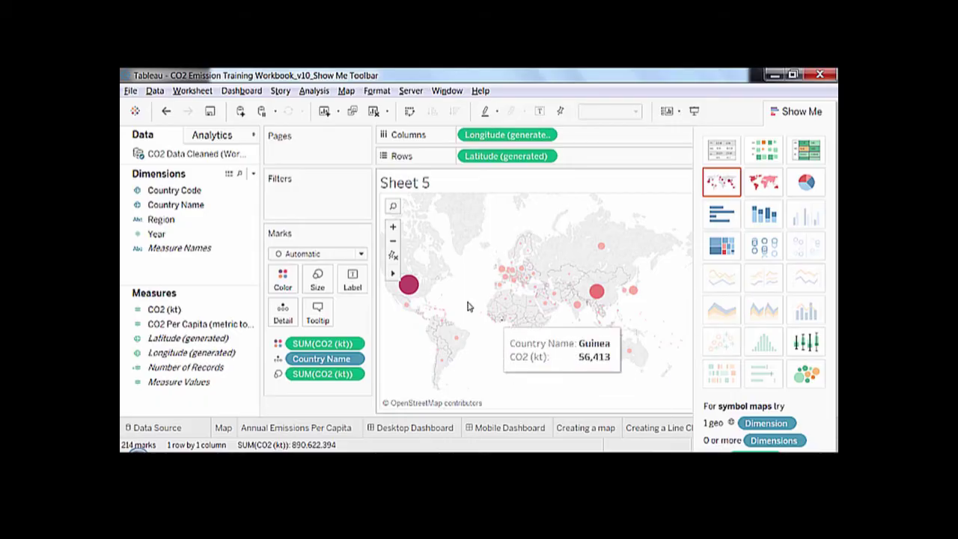
Collapse Show Me and create a new blank worksheet, Sheet 6
{"action": "mouse_move", "coordinate": [416, 292]}
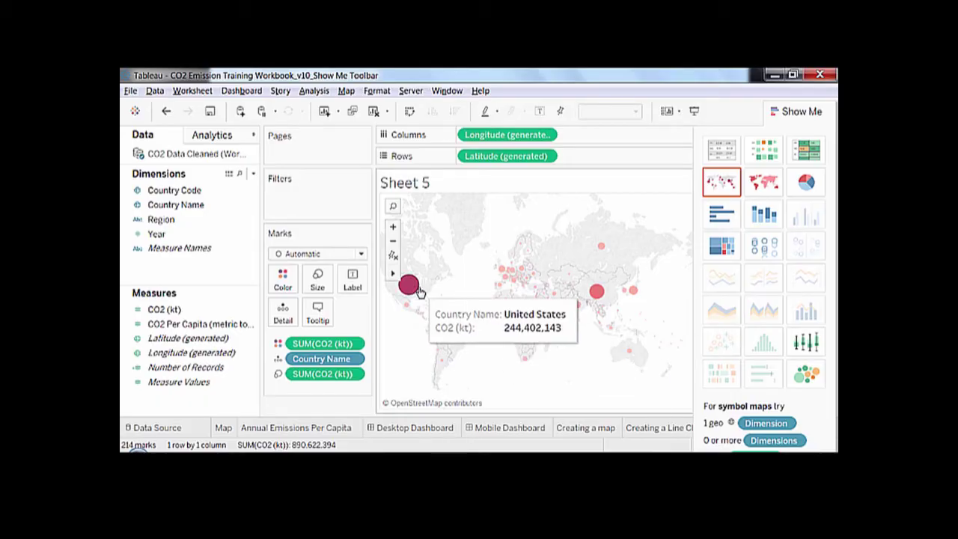
{"action": "mouse_move", "coordinate": [603, 284]}
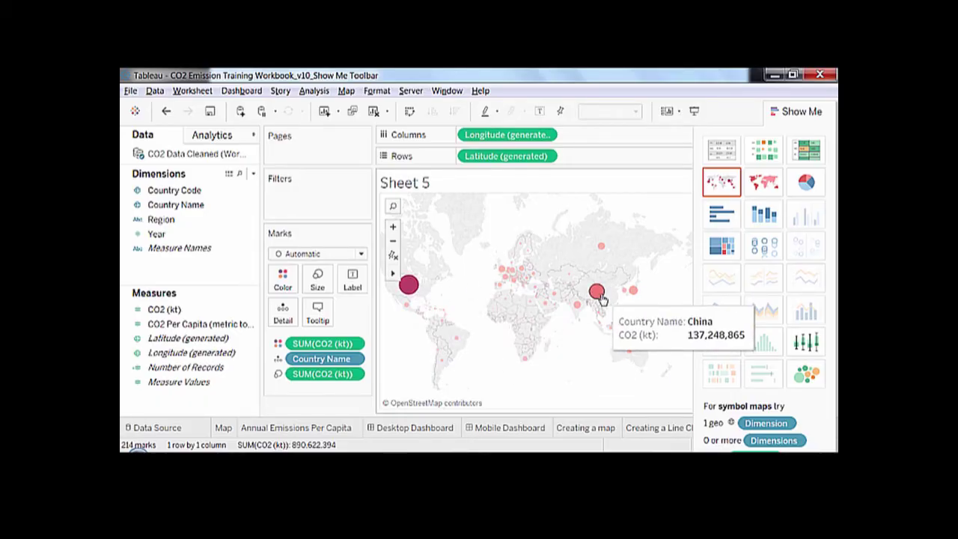
{"action": "left_click", "coordinate": [791, 112]}
{"action": "left_click", "coordinate": [766, 427]}
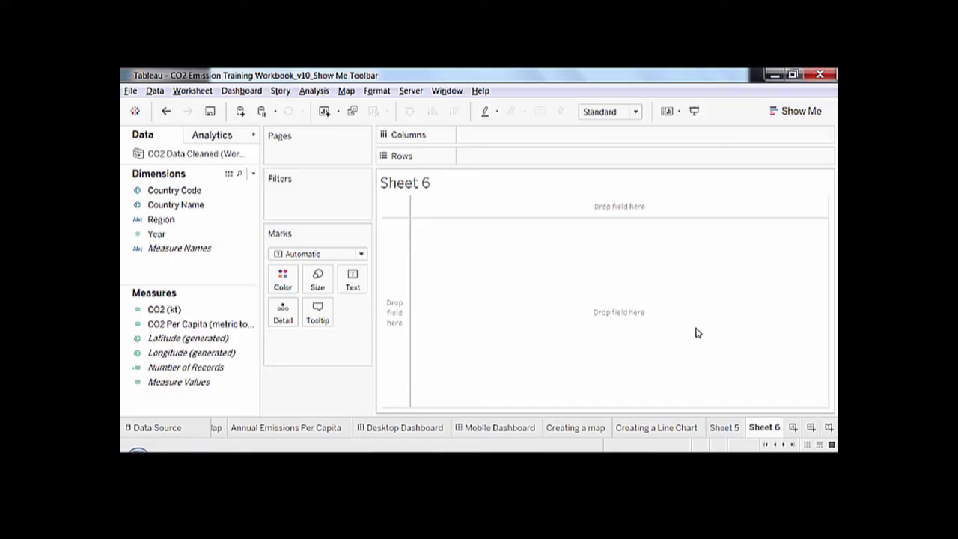
Chart Region, Year and CO2 Per Capita as a continuous line chart via Show Me
{"action": "left_click", "coordinate": [804, 111]}
{"action": "left_click", "coordinate": [168, 222]}
{"action": "left_click", "coordinate": [168, 235], "text": "ctrl"}
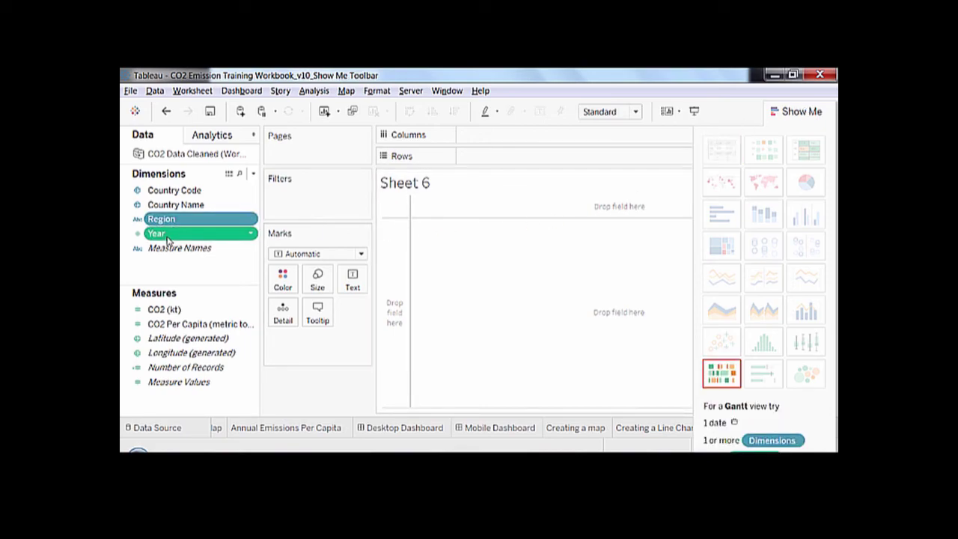
{"action": "left_click", "coordinate": [166, 332], "text": "ctrl"}
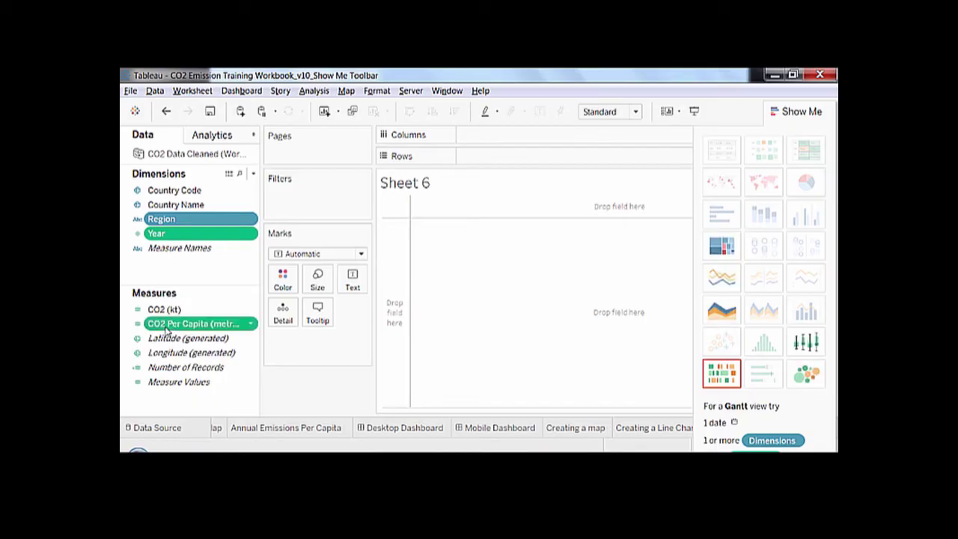
{"action": "left_click_drag", "start_coordinate": [169, 333], "coordinate": [412, 322]}
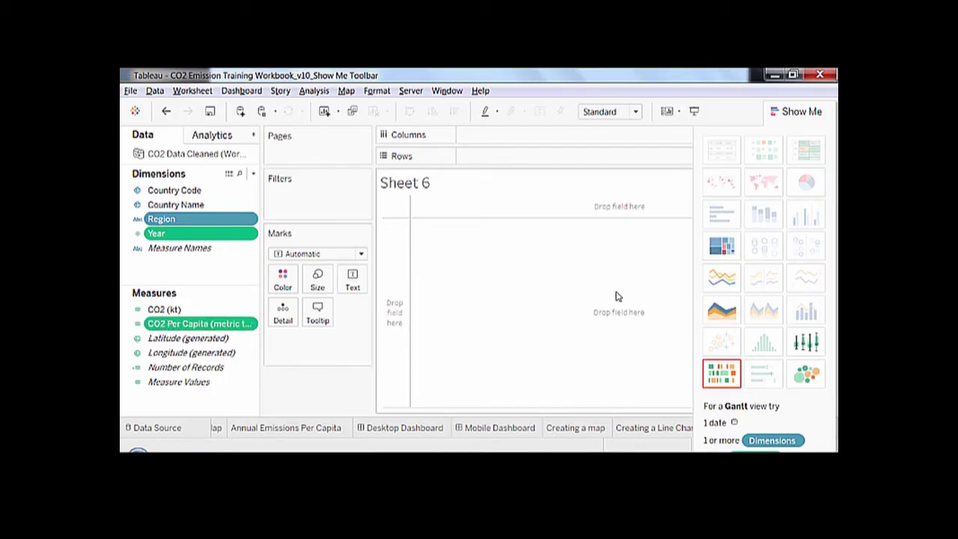
{"action": "left_click", "coordinate": [718, 281]}
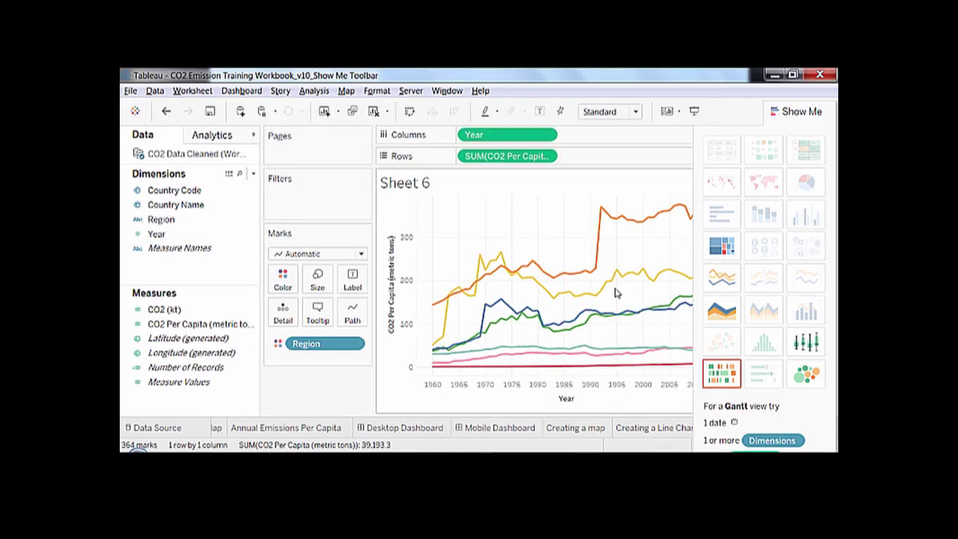
Compare packed bubbles and stacked area views, then return to lines and close Show Me
{"action": "left_click", "coordinate": [814, 379]}
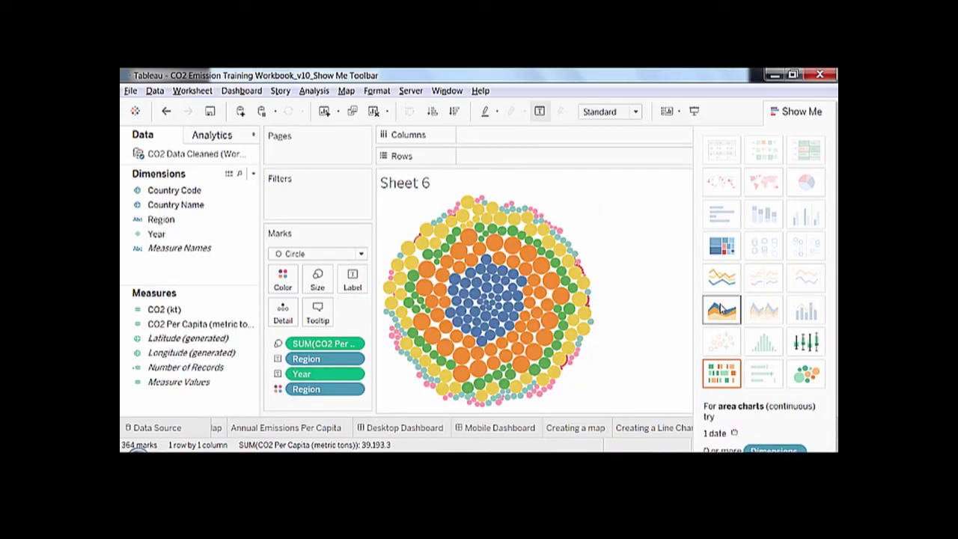
{"action": "left_click", "coordinate": [722, 308]}
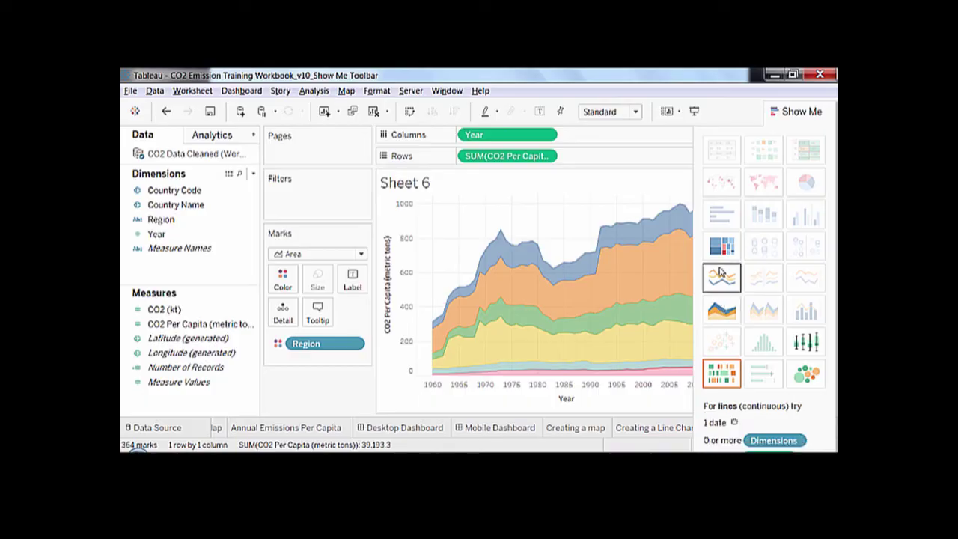
{"action": "left_click", "coordinate": [721, 274]}
{"action": "left_click", "coordinate": [791, 111]}
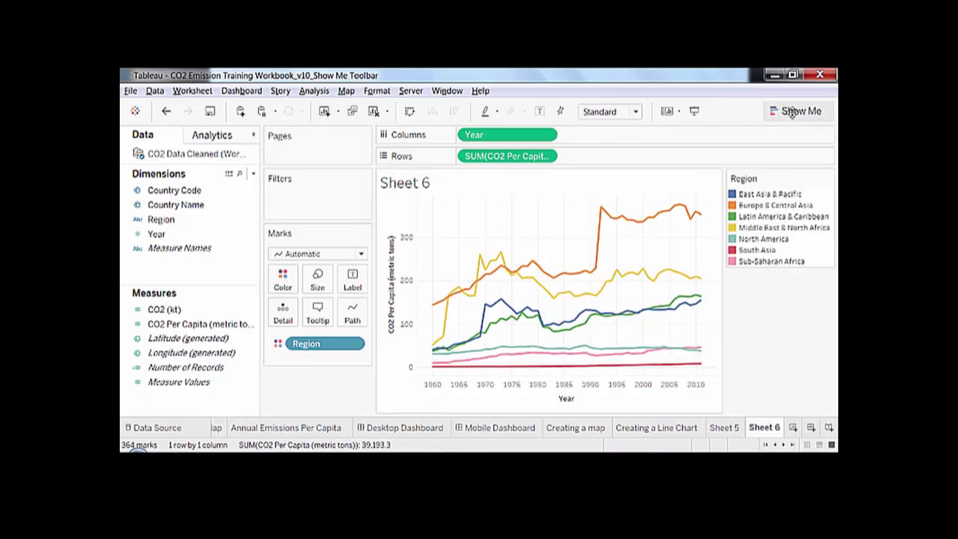
Change the CO2 Per Capita measure on Rows from Sum to Average
{"action": "left_click", "coordinate": [547, 159]}
{"action": "mouse_move", "coordinate": [543, 285]}
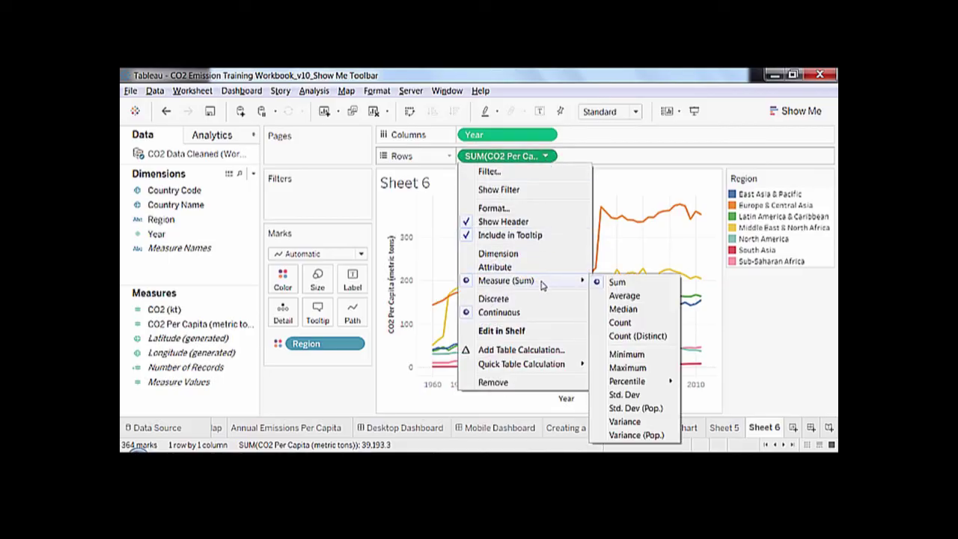
{"action": "left_click", "coordinate": [624, 296]}
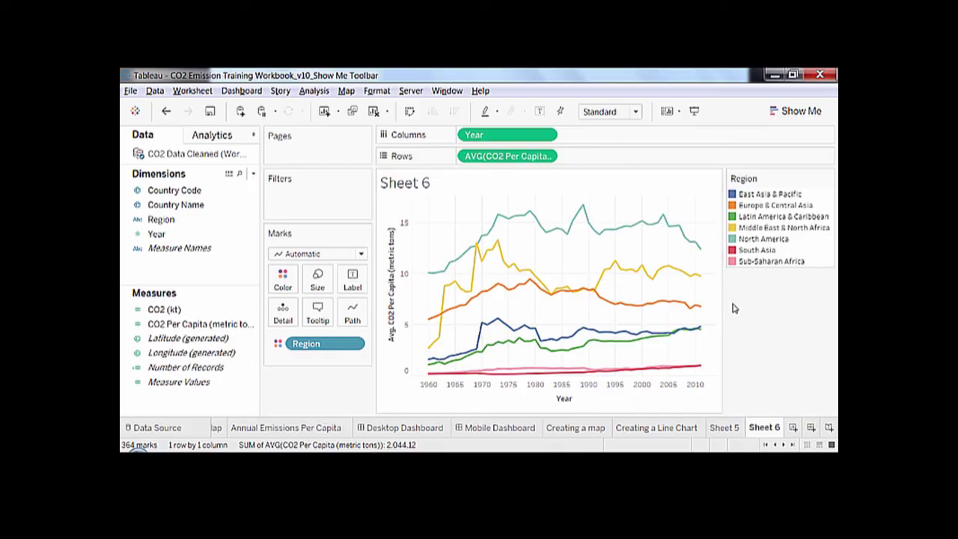
Label each line with its Region name, using a font that matches the mark colour
{"action": "left_click", "coordinate": [171, 220]}
{"action": "left_click_drag", "start_coordinate": [171, 220], "coordinate": [354, 278]}
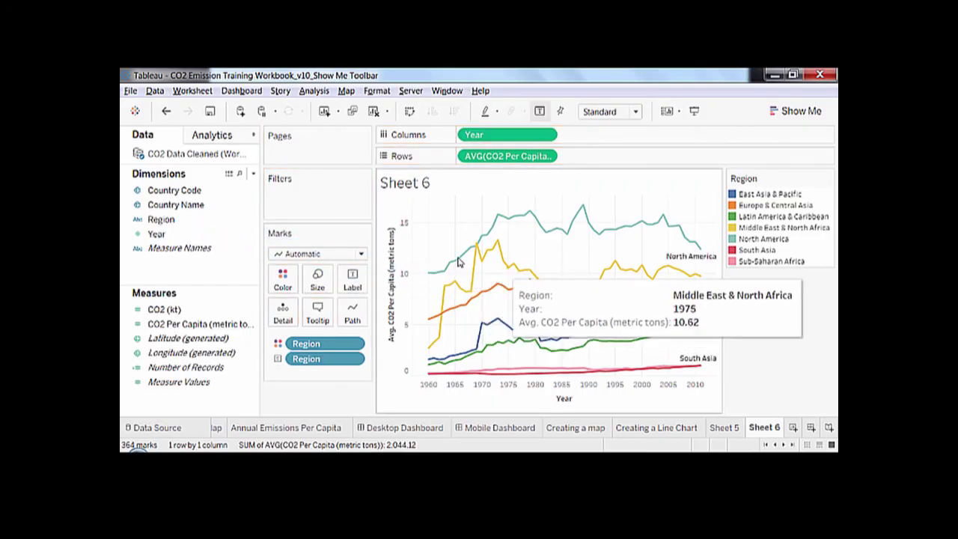
{"action": "left_click", "coordinate": [352, 277]}
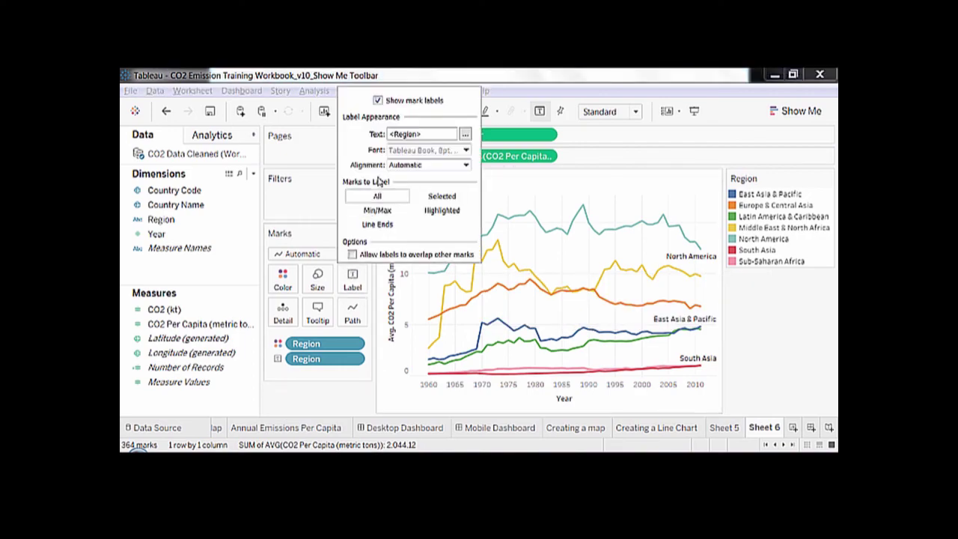
{"action": "left_click", "coordinate": [396, 150]}
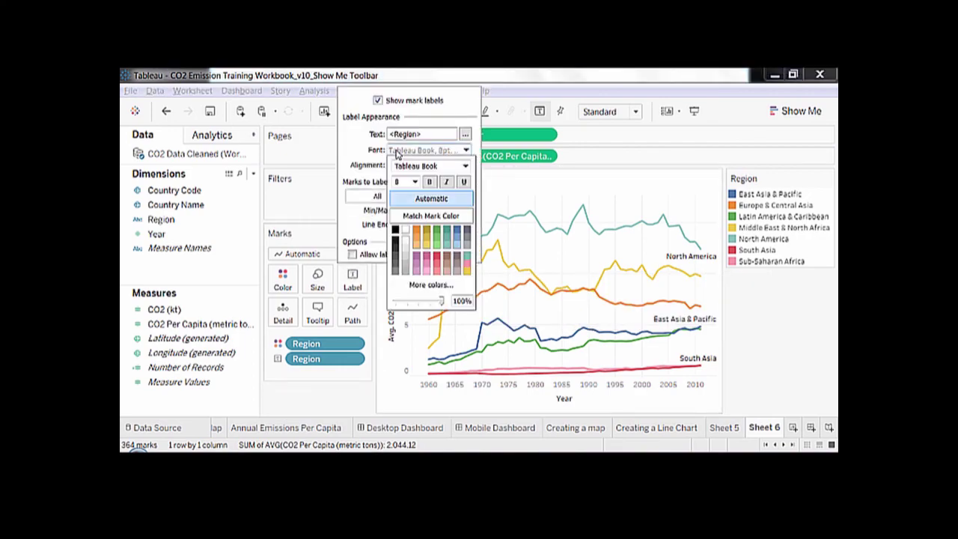
{"action": "left_click", "coordinate": [424, 218]}
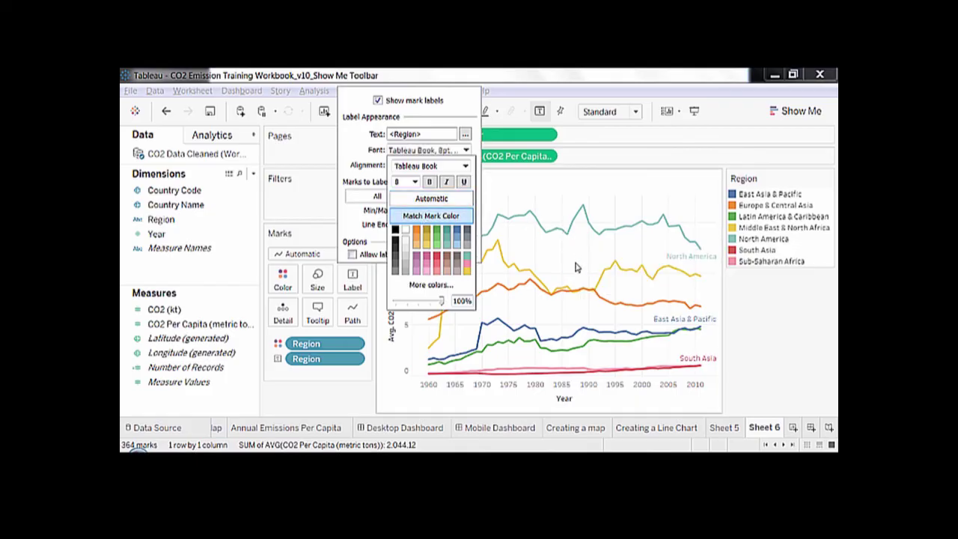
{"action": "left_click", "coordinate": [786, 327]}
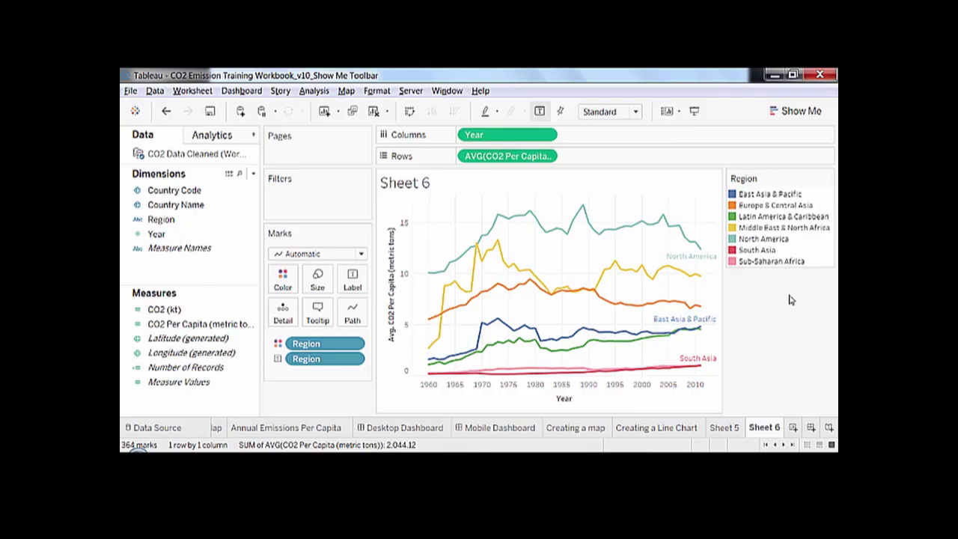
Reopen the Show Me chart-type gallery beside the Sheet 6 line chart
{"action": "left_click", "coordinate": [787, 120]}
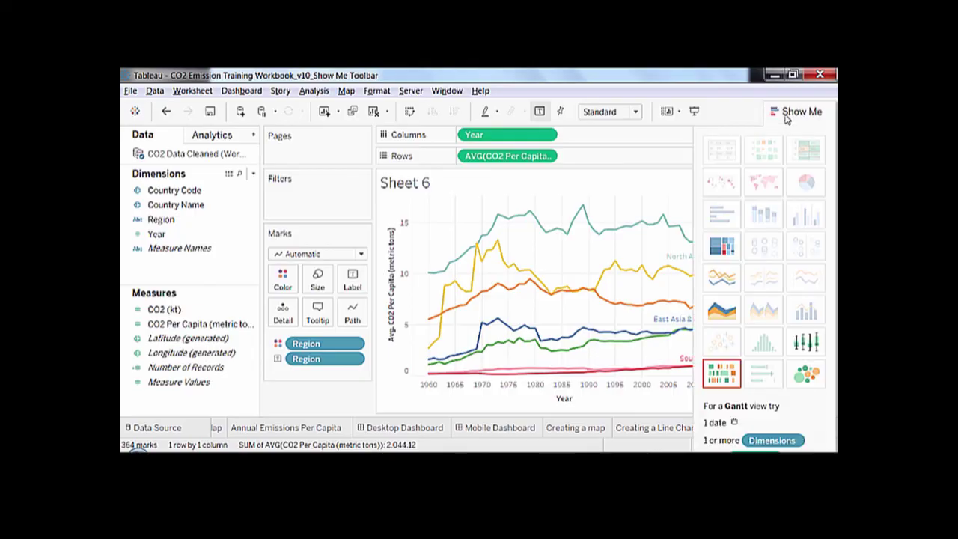